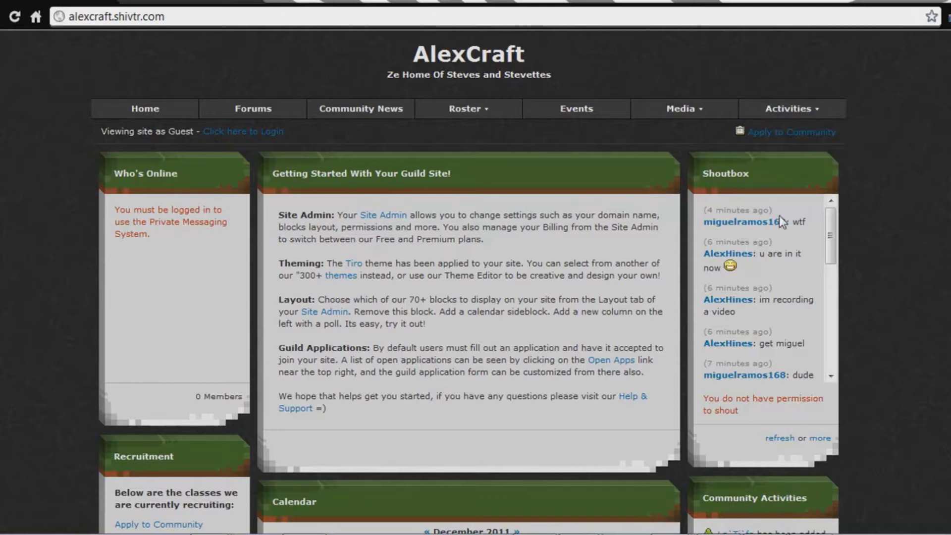
# Open the community application and fill in the applicant's name, e-mail and main character.
pyautogui.click(778, 133)
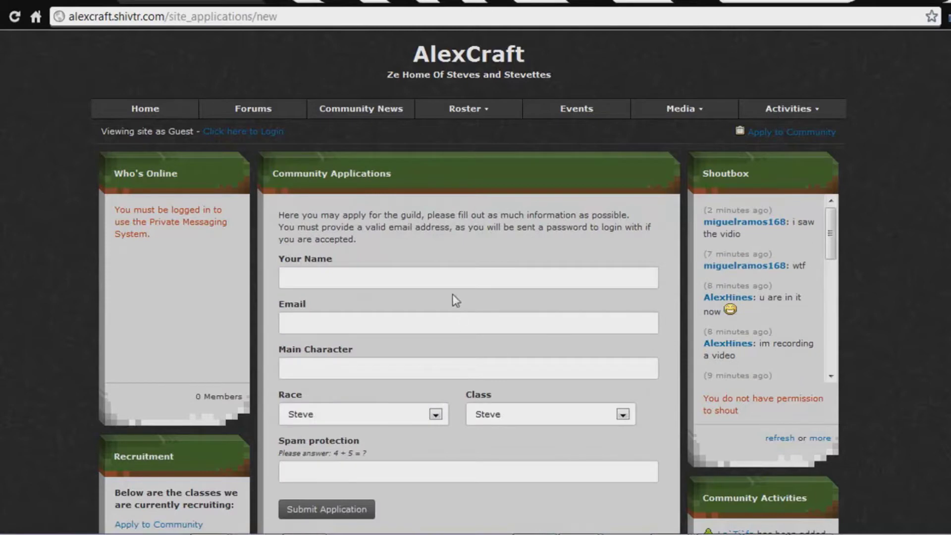
pyautogui.click(442, 273)
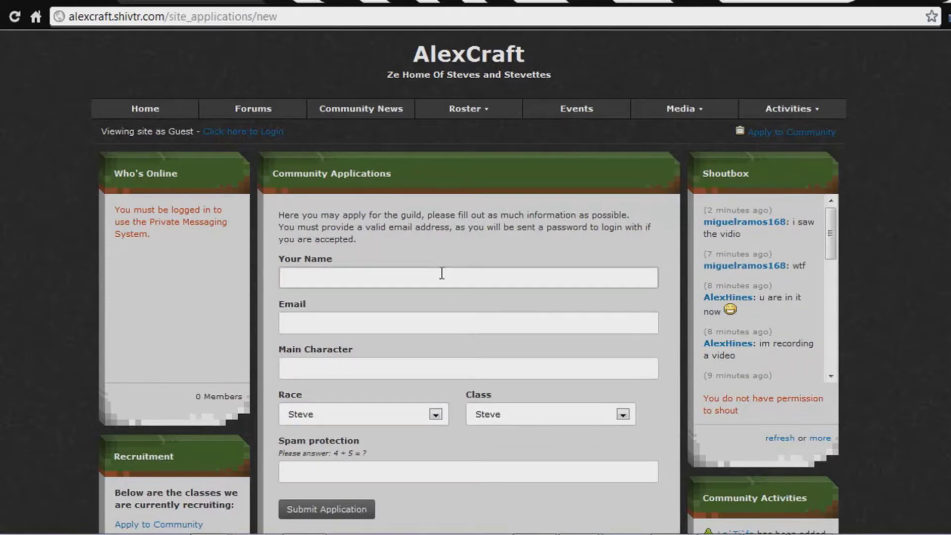
pyautogui.write('s')
pyautogui.press('Down')
pyautogui.press('Return')
pyautogui.press('Tab')
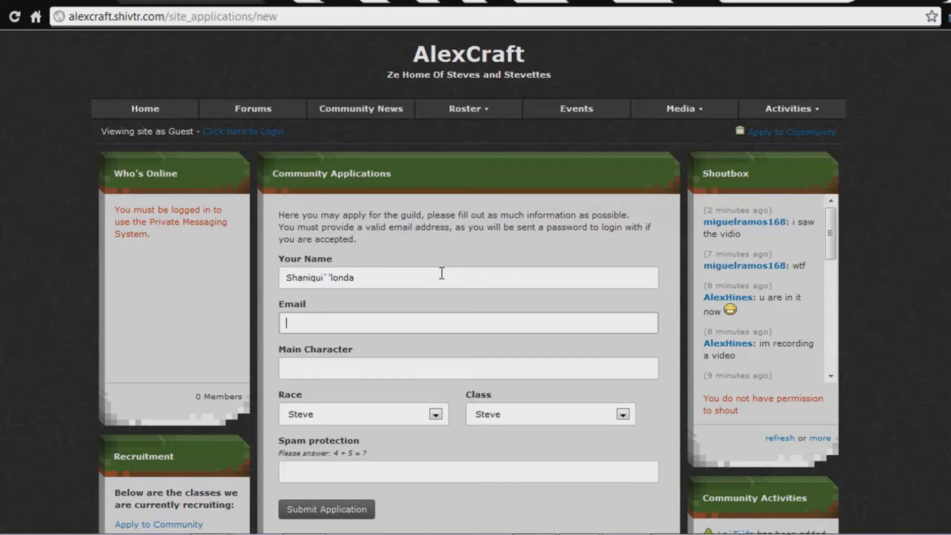
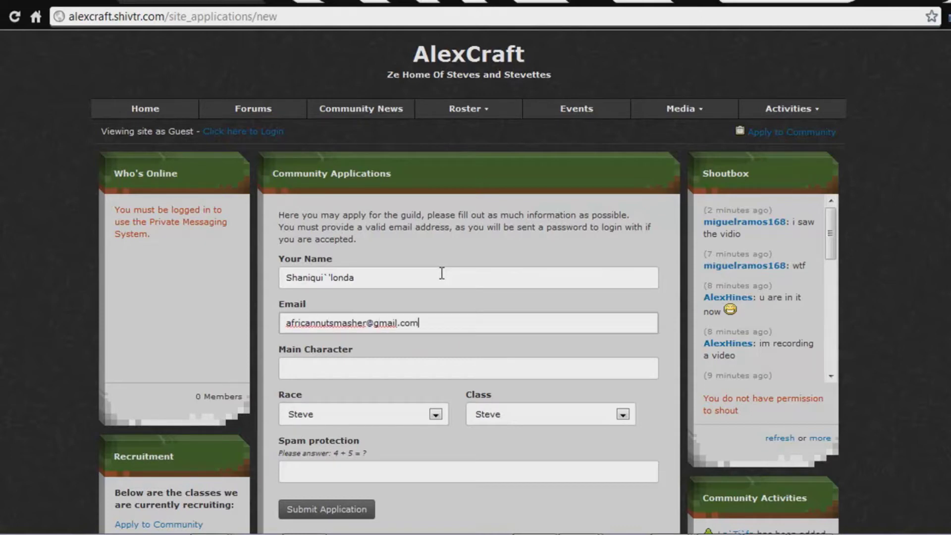
pyautogui.press('Tab')
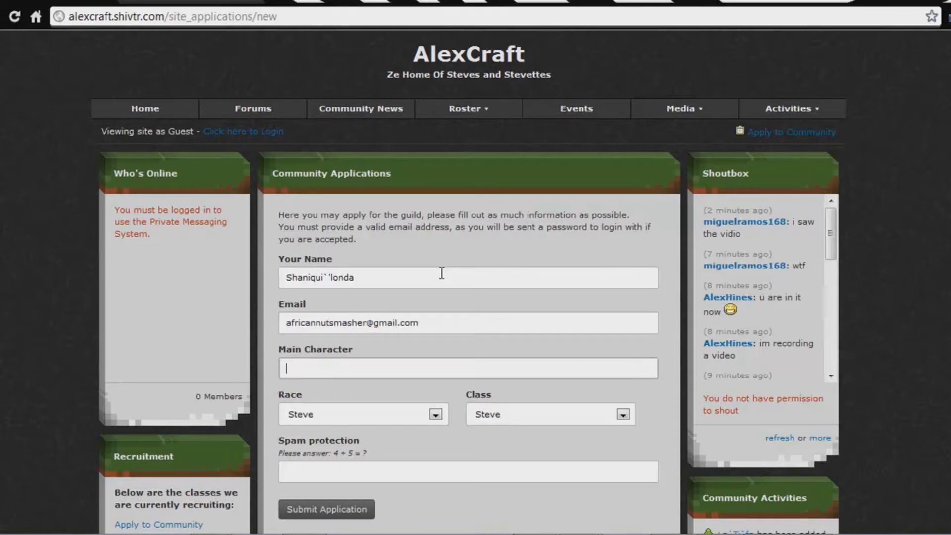
pyautogui.write('L')
pyautogui.press('Down')
pyautogui.press('Return')
pyautogui.press('Tab')
pyautogui.press('Tab')
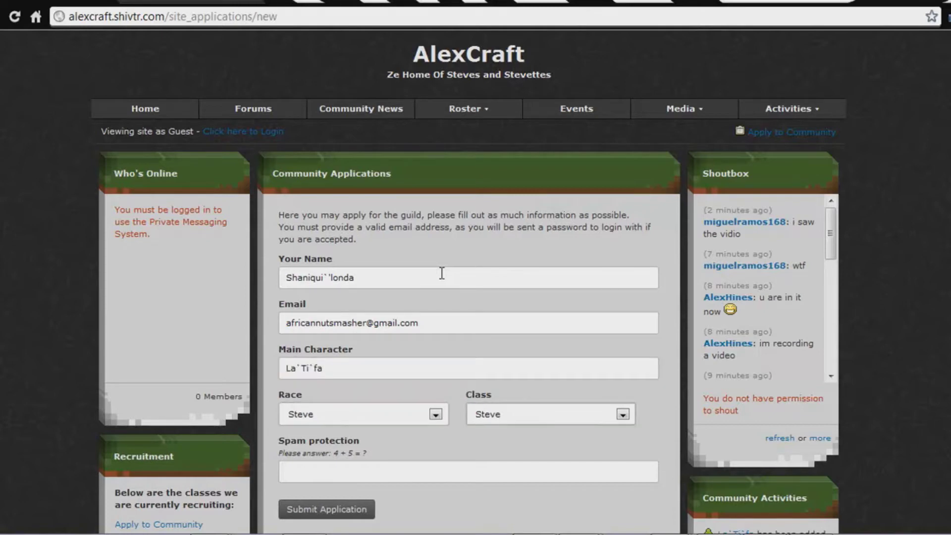
# Answer 9 to the spam protection question and submit the application.
pyautogui.click(583, 468)
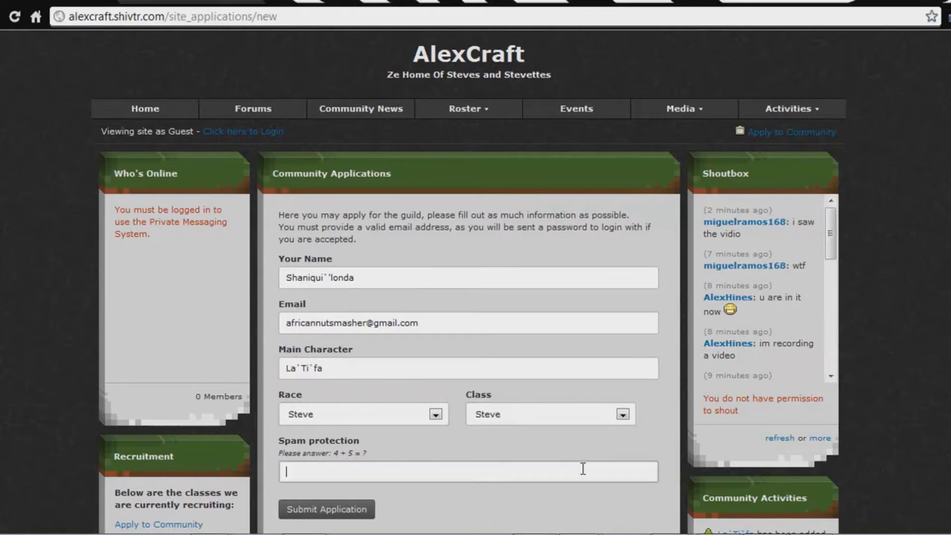
pyautogui.write('9')
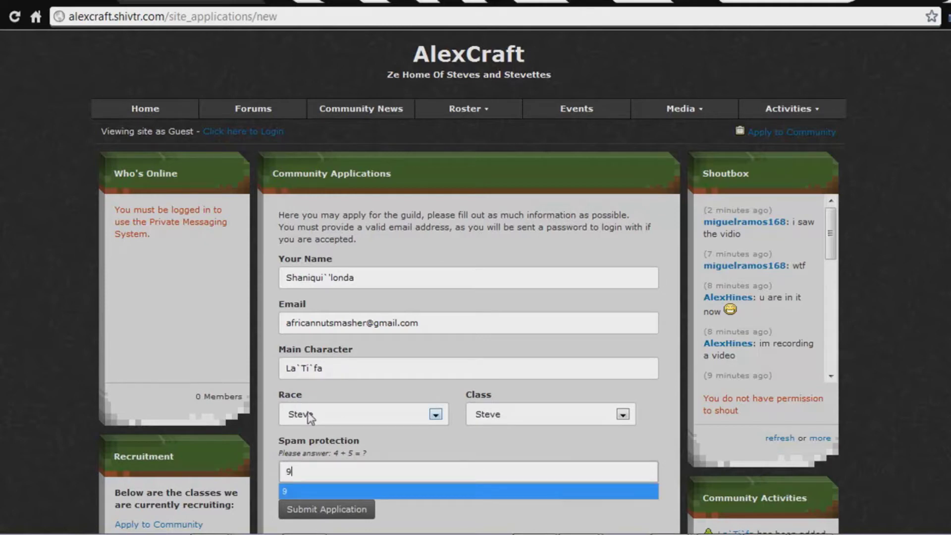
pyautogui.press('Escape')
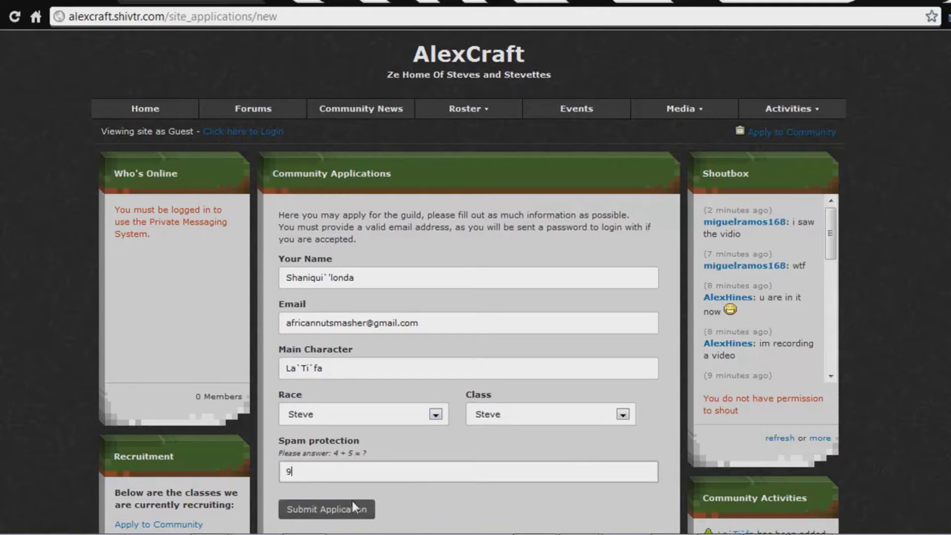
pyautogui.click(352, 502)
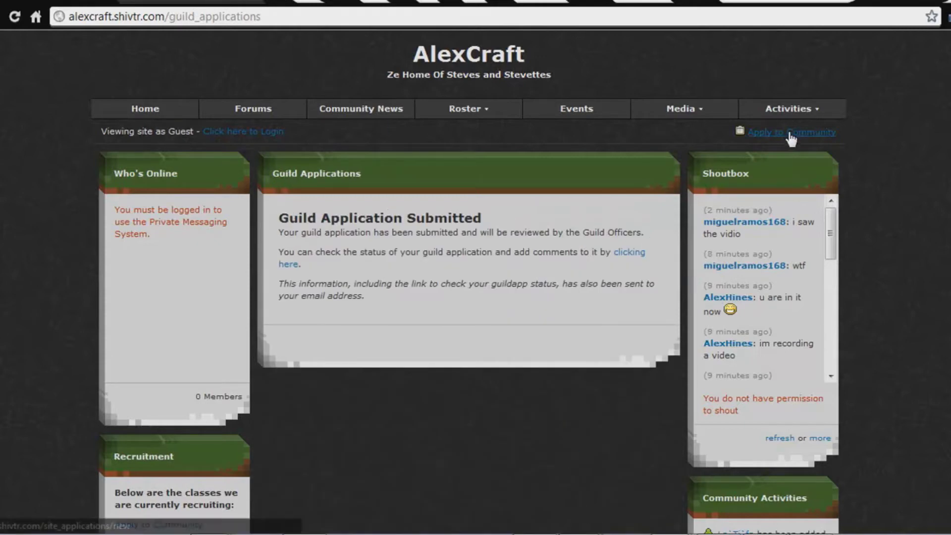
# Sign in as the owner and open the newest of the open applications.
pyautogui.click(257, 133)
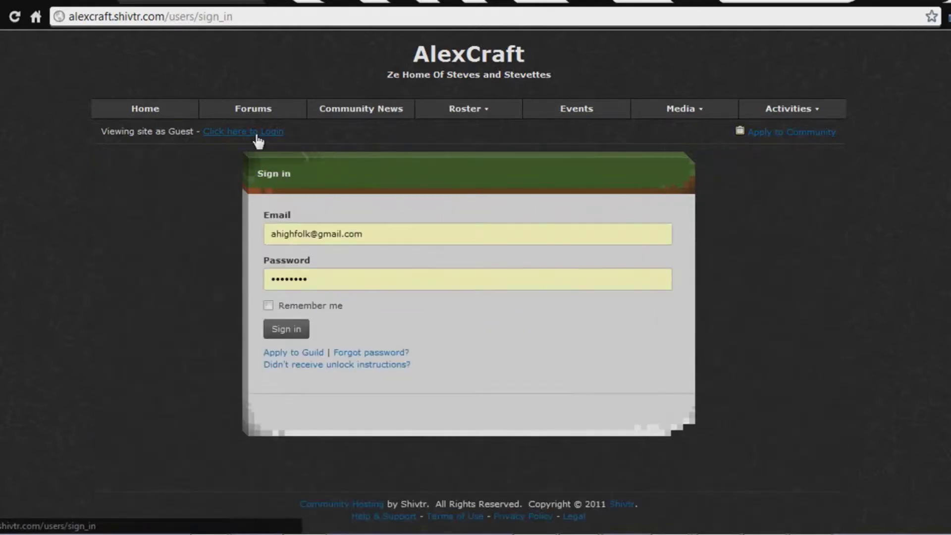
pyautogui.click(297, 330)
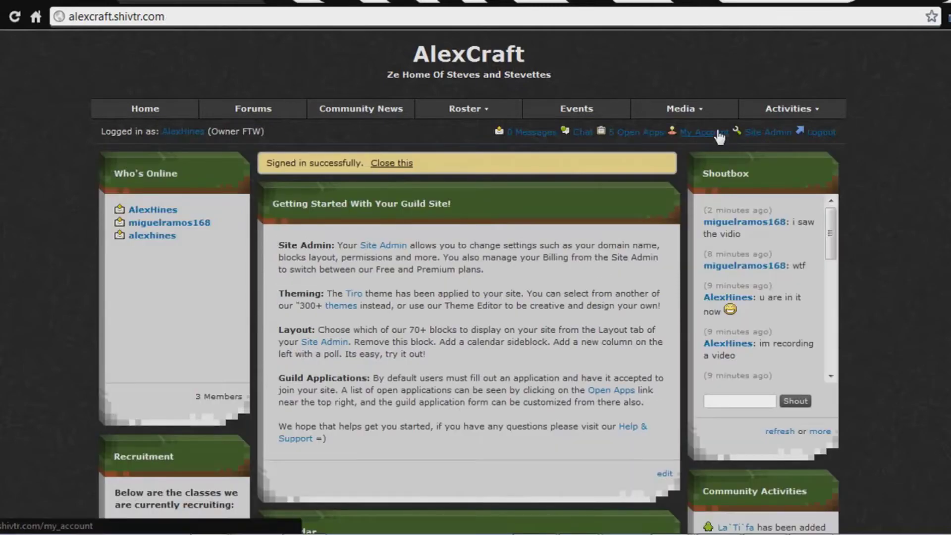
pyautogui.click(627, 132)
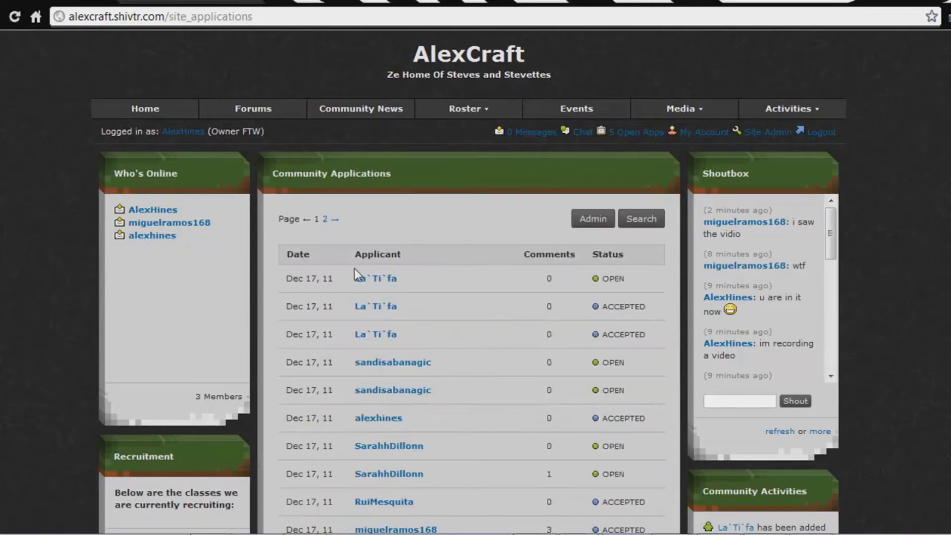
pyautogui.click(387, 279)
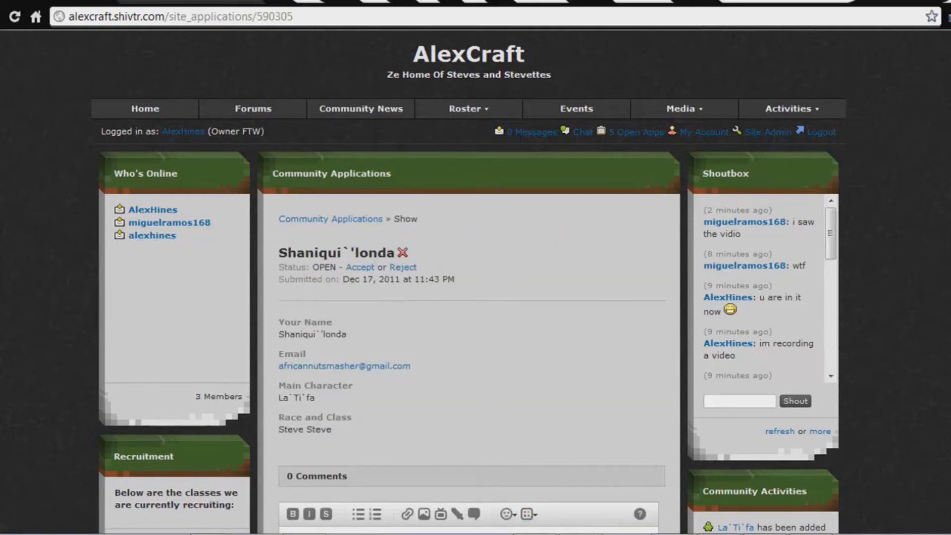
# Check the applicant's Gmail, then accept the application and confirm with OK.
pyautogui.click(148, 1)
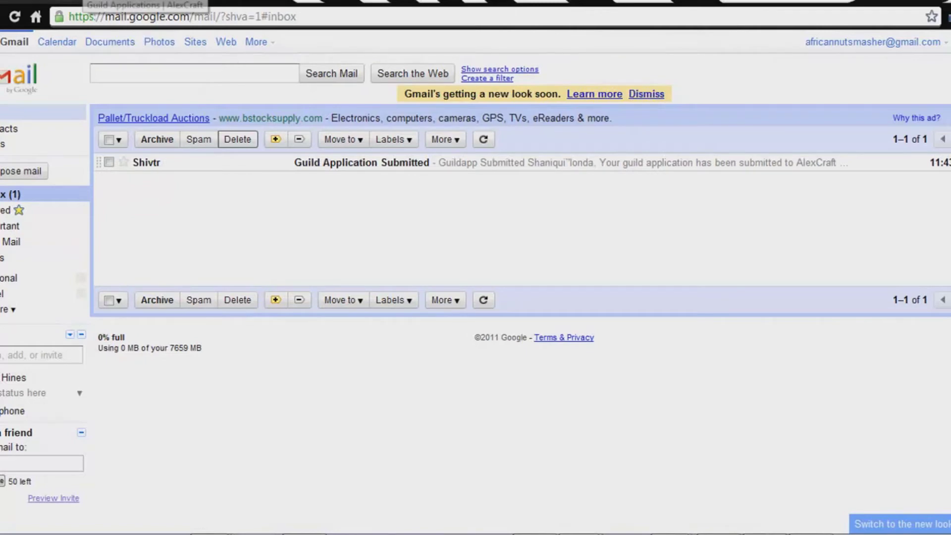
pyautogui.click(85, 2)
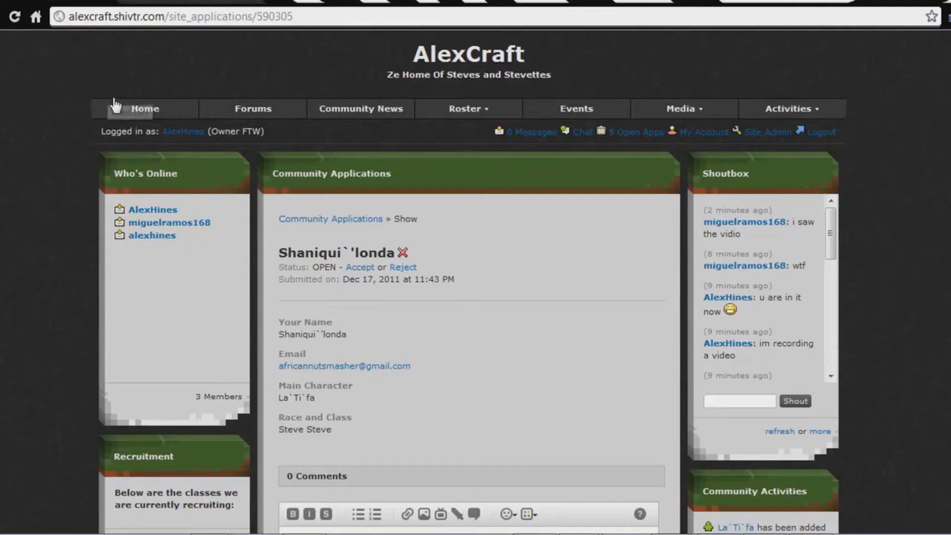
pyautogui.click(360, 268)
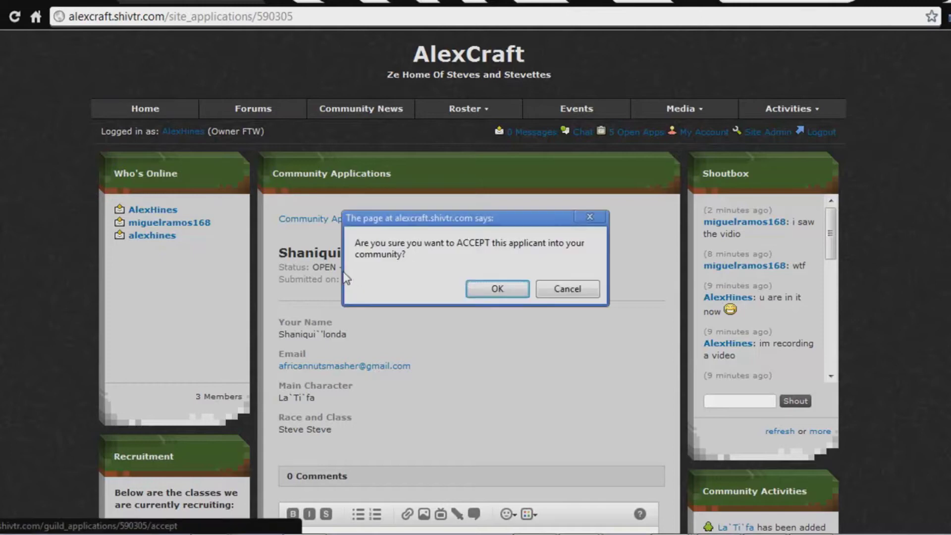
pyautogui.click(498, 289)
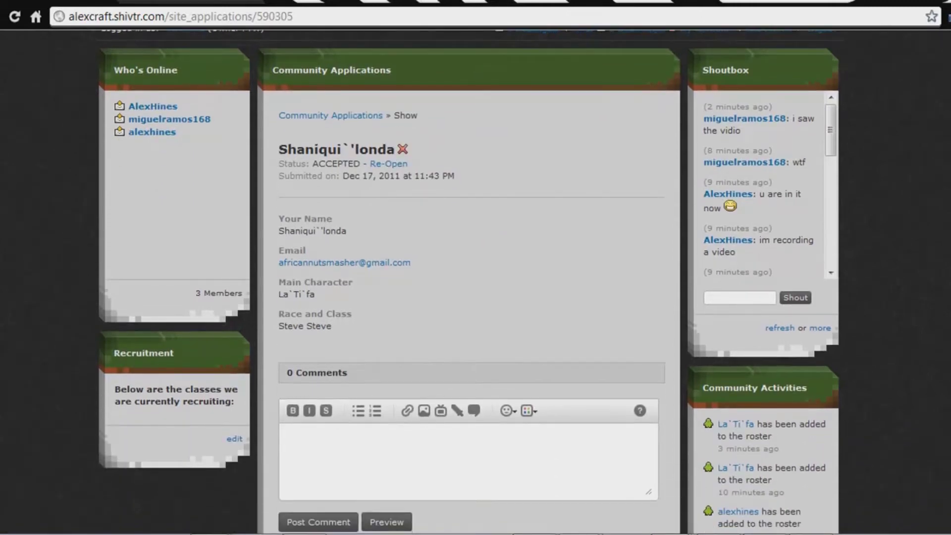
pyautogui.click(213, 2)
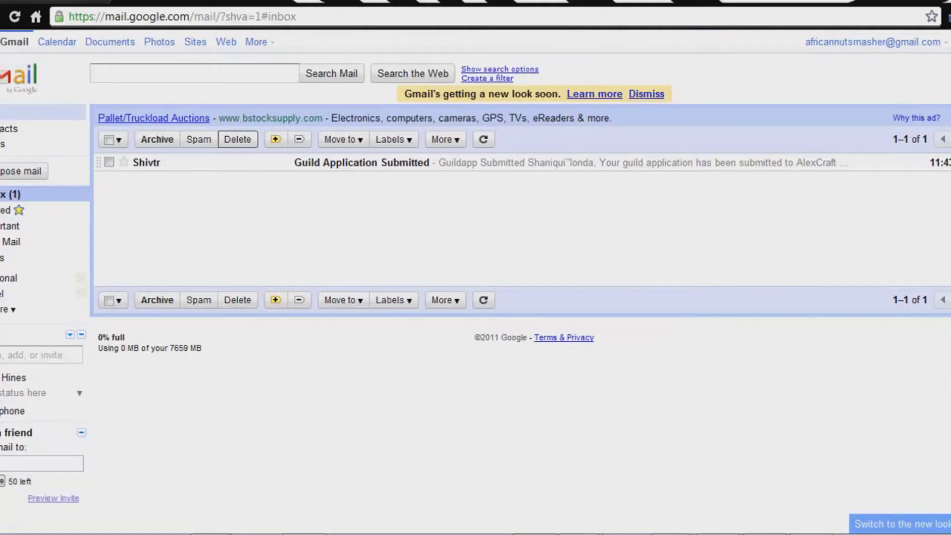
# Refresh Gmail, open the Guild Invitation e-mail, follow its link, and log the owner out.
pyautogui.click(15, 16)
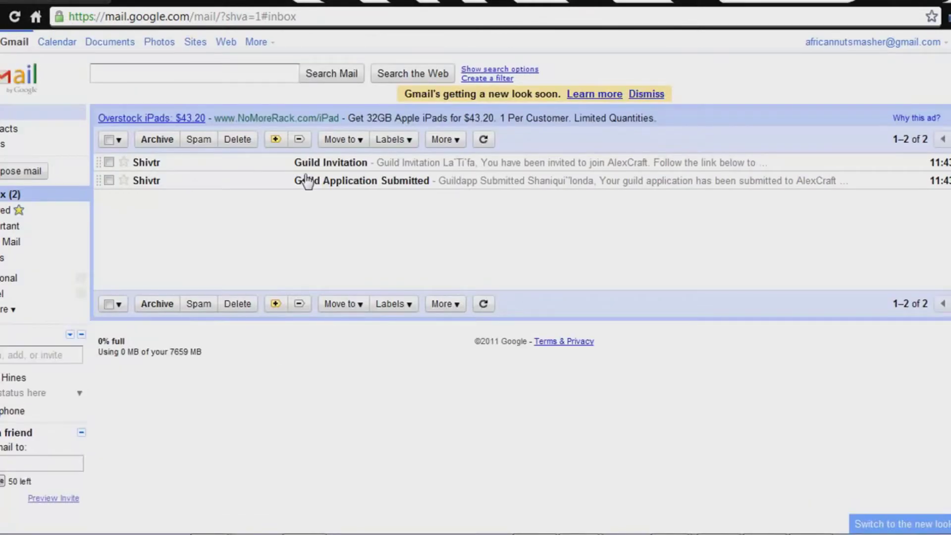
pyautogui.click(308, 162)
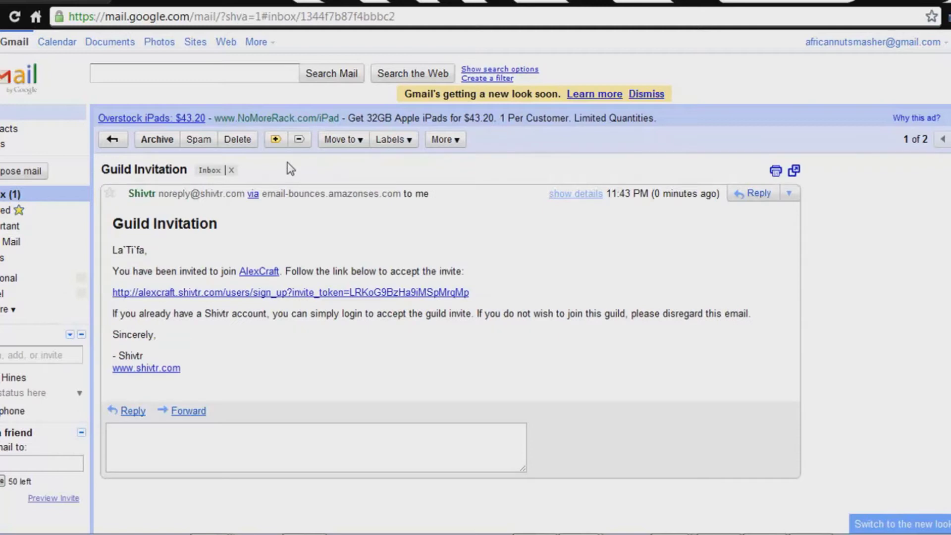
pyautogui.click(238, 292)
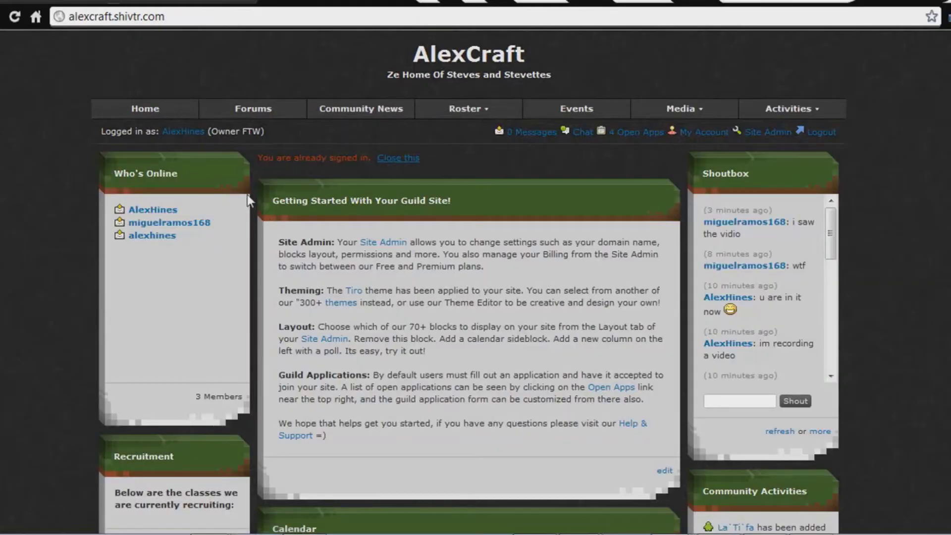
pyautogui.moveTo(735, 104)
pyautogui.click(834, 131)
pyautogui.click(202, 6)
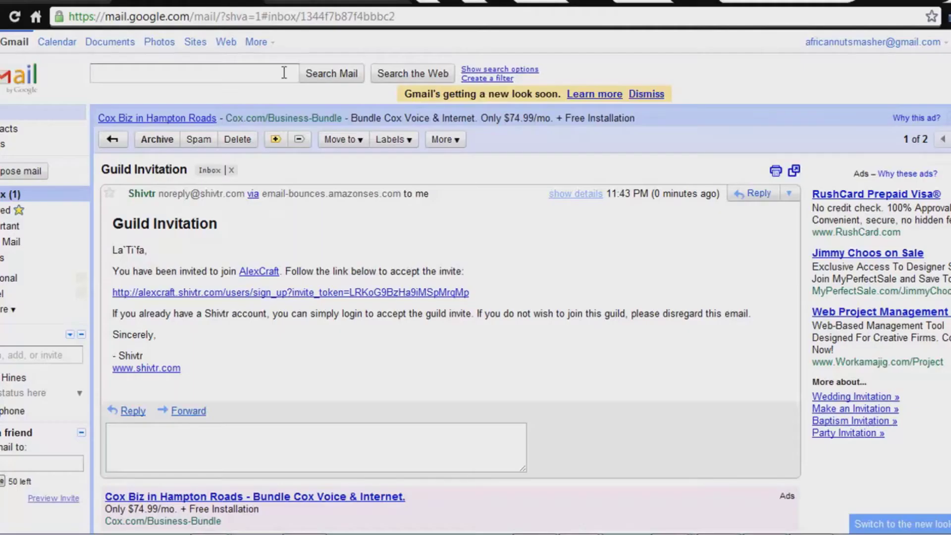
# Open the invite sign-up page and replace the autofilled username with the chosen username.
pyautogui.click(234, 293)
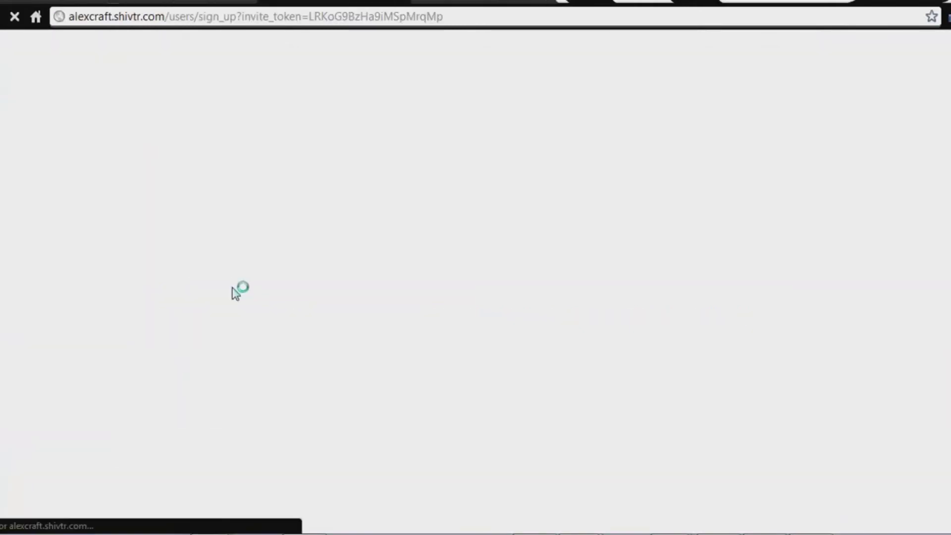
pyautogui.moveTo(408, 295); pyautogui.dragTo(270, 291)
pyautogui.press('BackSpace')
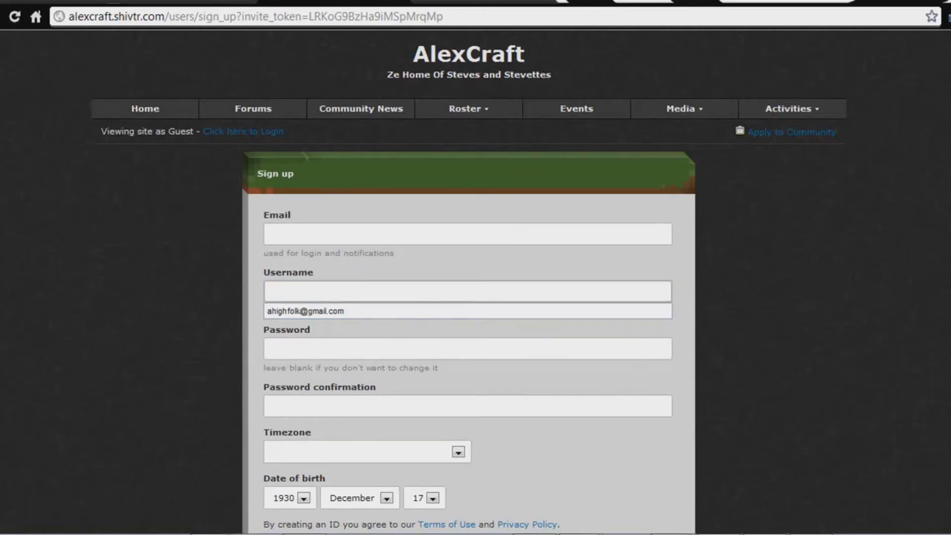
pyautogui.write('African')
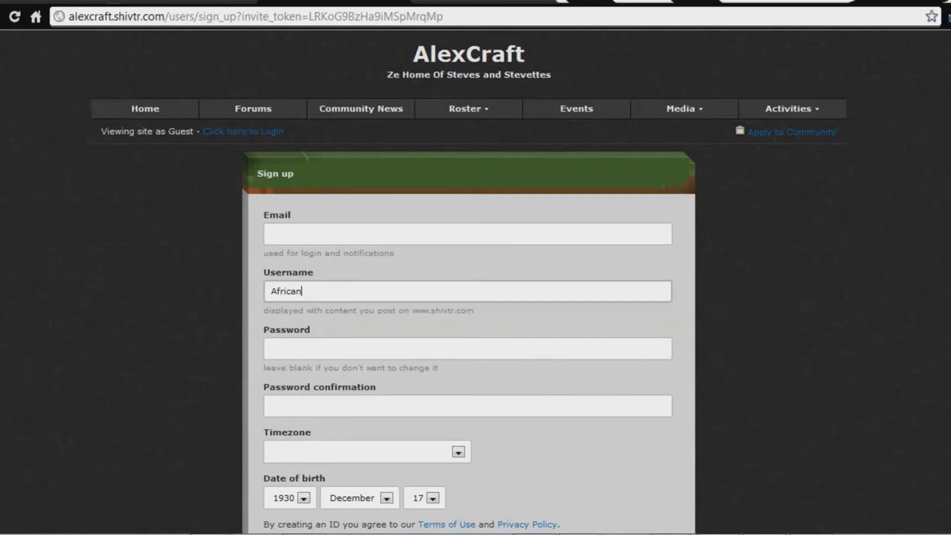
pyautogui.write('NutSmasher')
# Enter the applicant's e-mail address, a password and its confirmation.
pyautogui.click(286, 231)
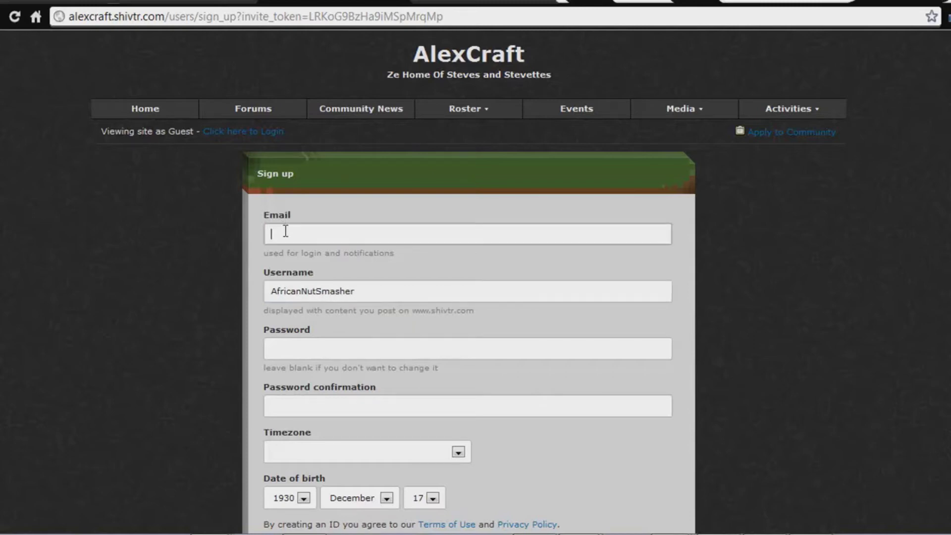
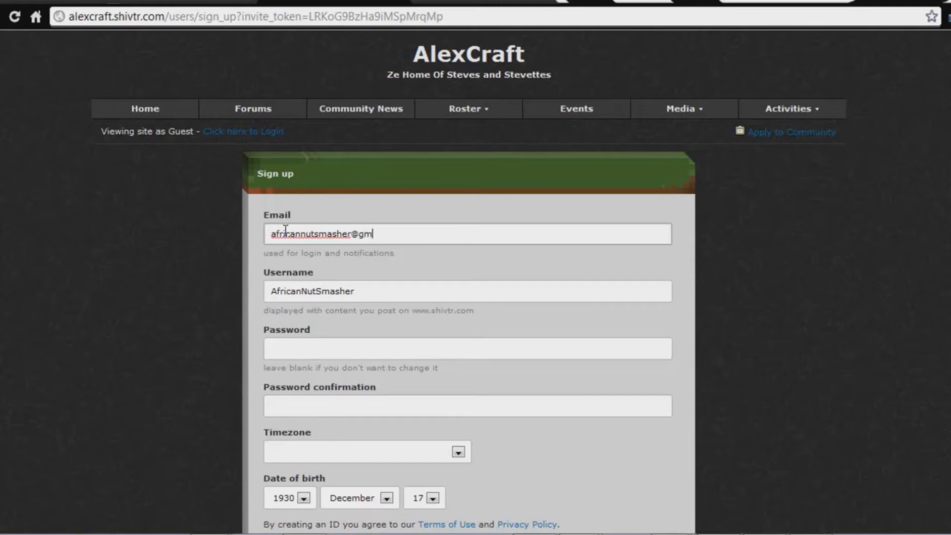
pyautogui.press('Tab')
pyautogui.press('Tab')
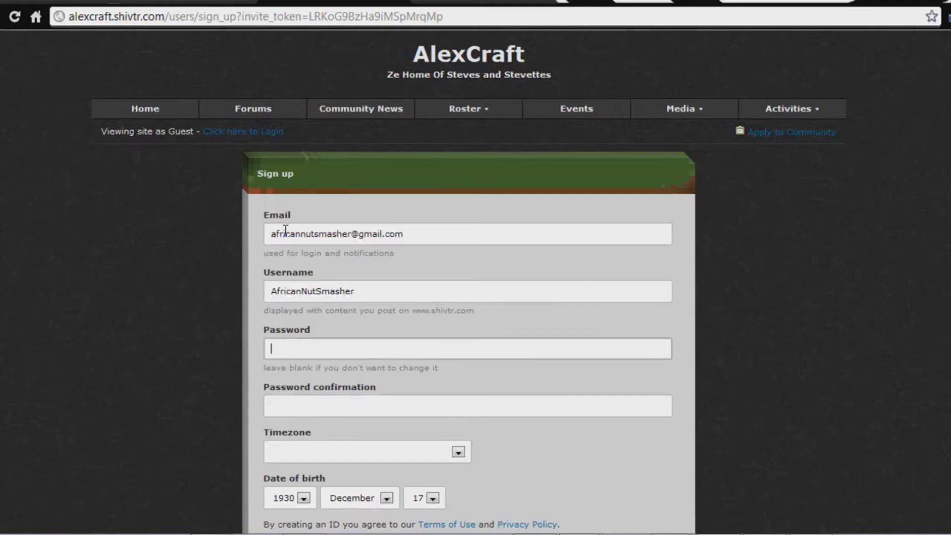
pyautogui.write('••••••••')
pyautogui.press('Tab')
pyautogui.write('••••••••')
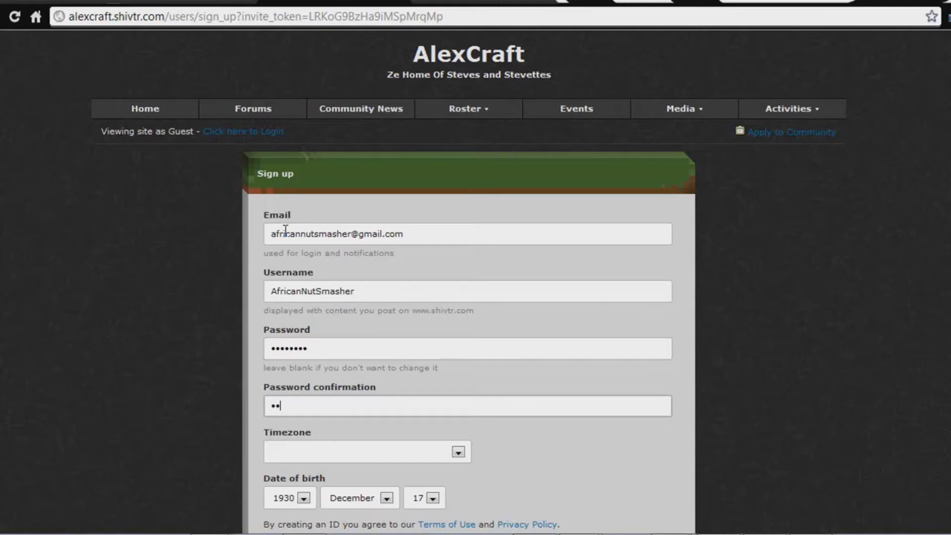
pyautogui.press('Tab')
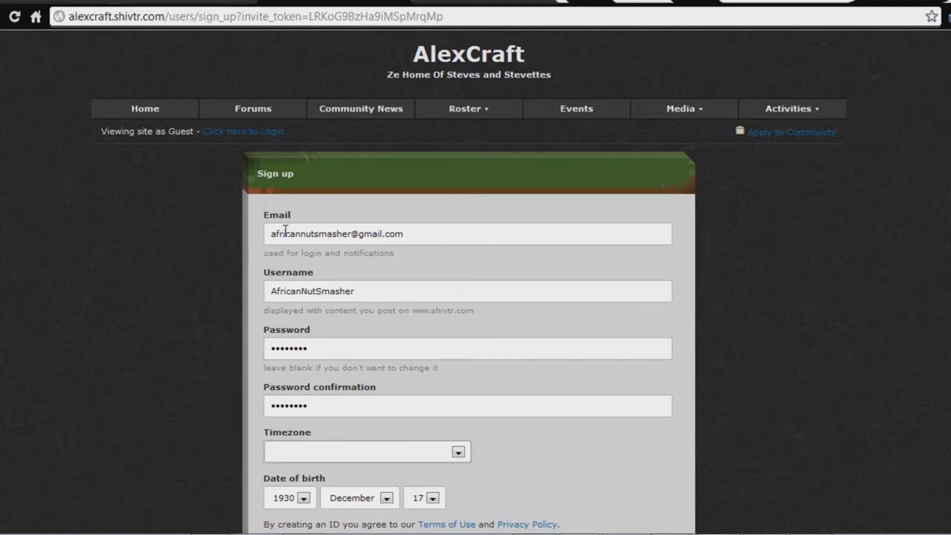
# Choose the Eastern Time (US & Canada) timezone and submit the sign-up.
pyautogui.scroll(-4, 700, 509)
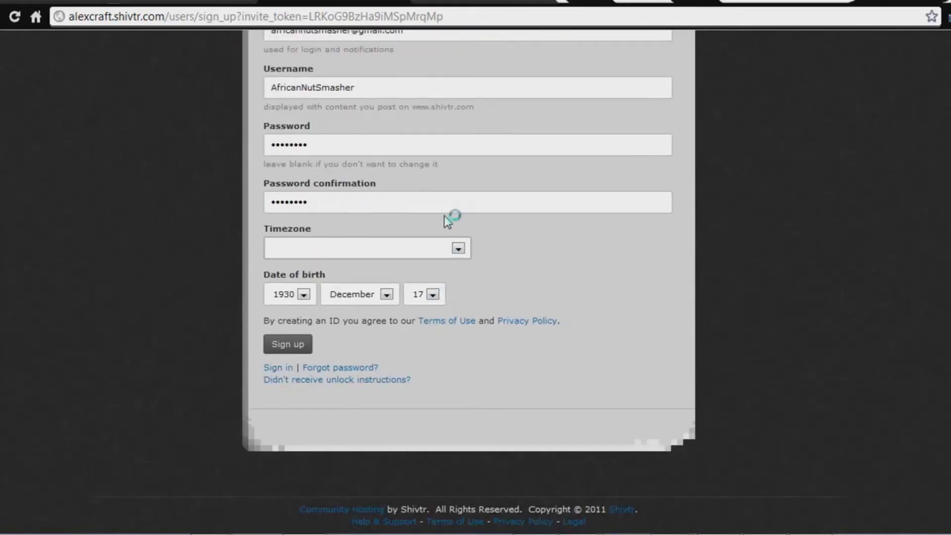
pyautogui.click(449, 244)
pyautogui.scroll(-2, 406, 406)
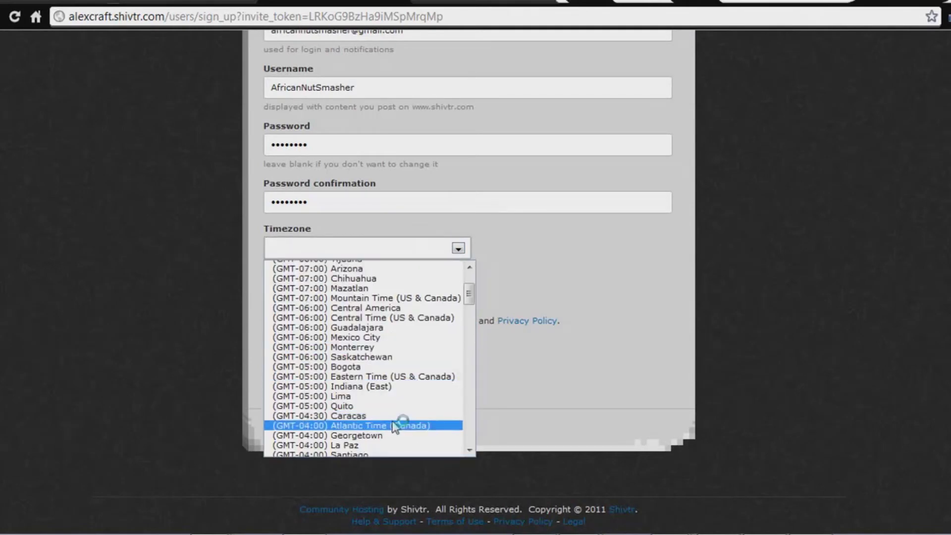
pyautogui.click(406, 378)
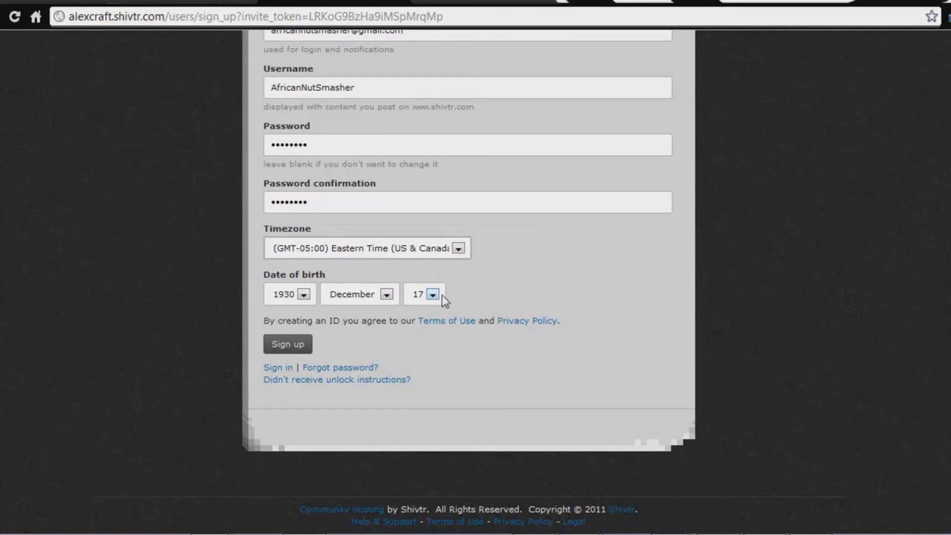
pyautogui.click(281, 343)
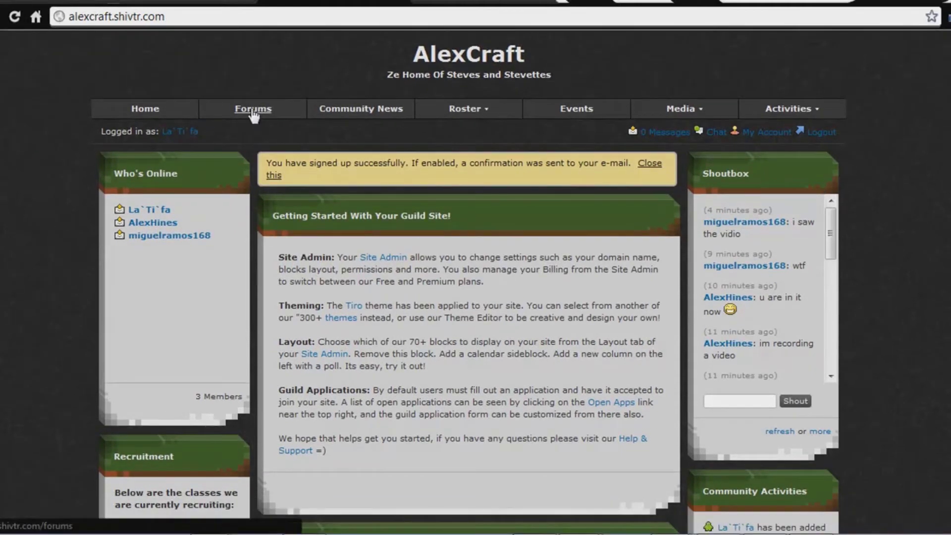
# Open the site's forum list and enter the Spamming forum.
pyautogui.click(253, 110)
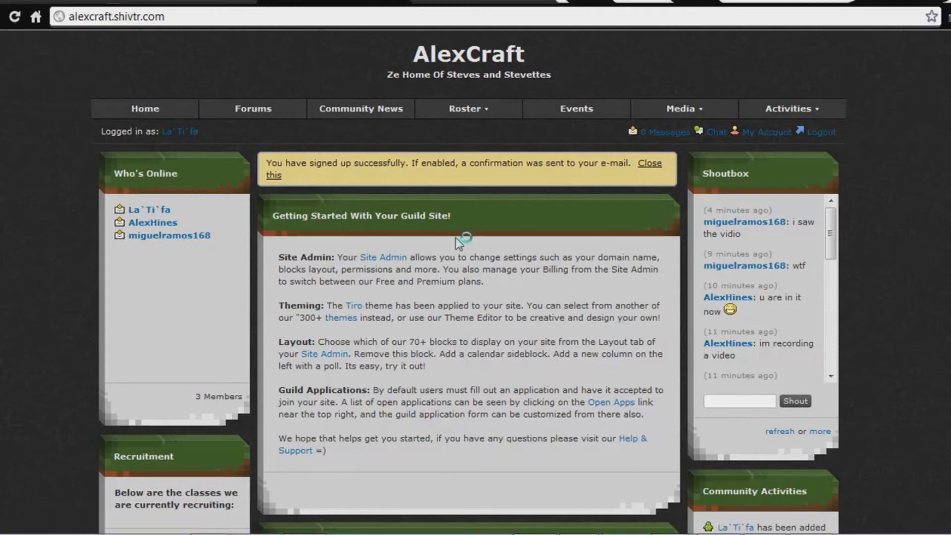
pyautogui.click(246, 110)
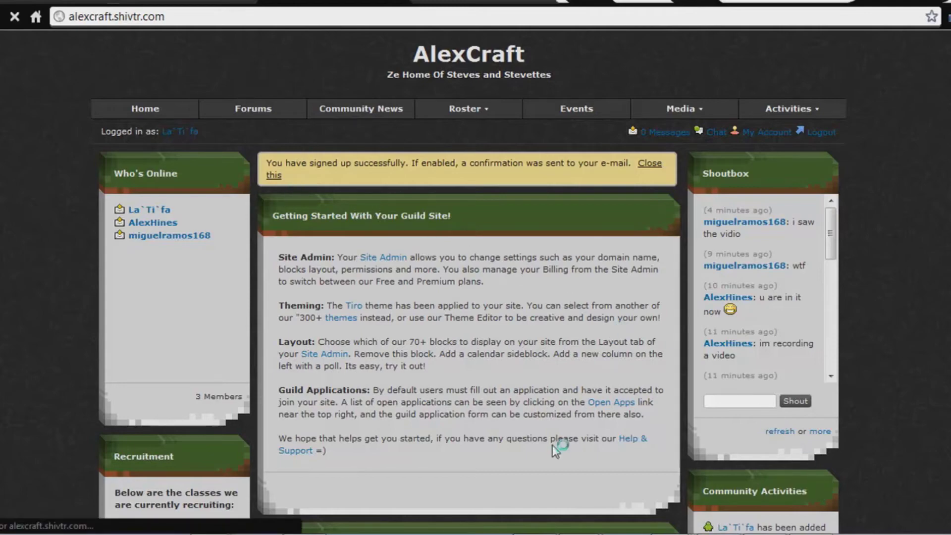
pyautogui.scroll(-5, 337, 337)
pyautogui.scroll(3, 337, 337)
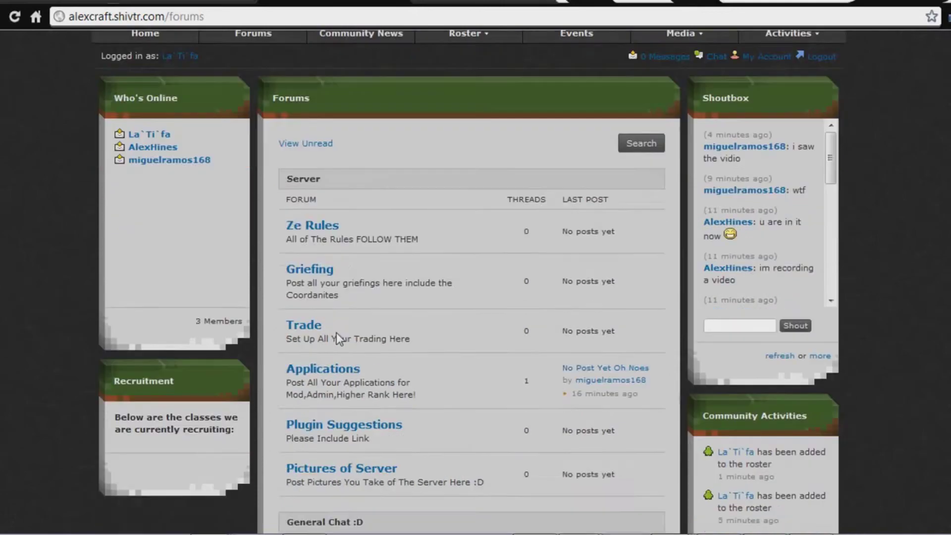
pyautogui.scroll(-9, 337, 332)
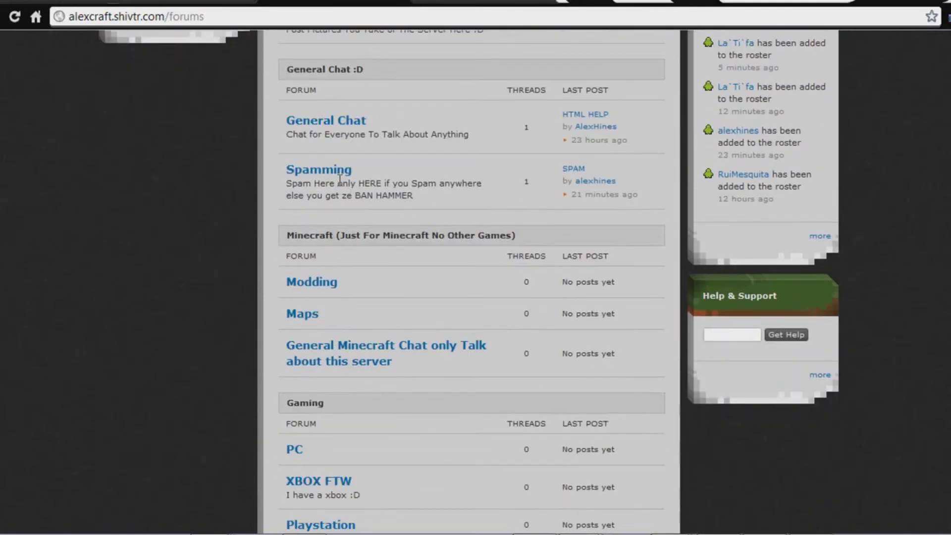
pyautogui.click(336, 170)
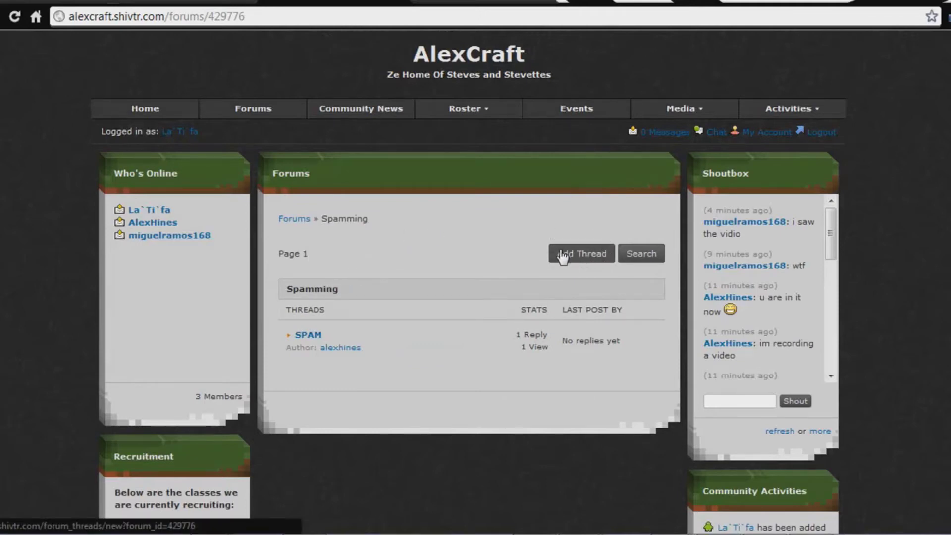
# Start a Spamming thread with a test subject, then abandon it back to the forums.
pyautogui.click(563, 253)
pyautogui.click(353, 211)
pyautogui.write('I am La tif')
pyautogui.write('a and this is ')
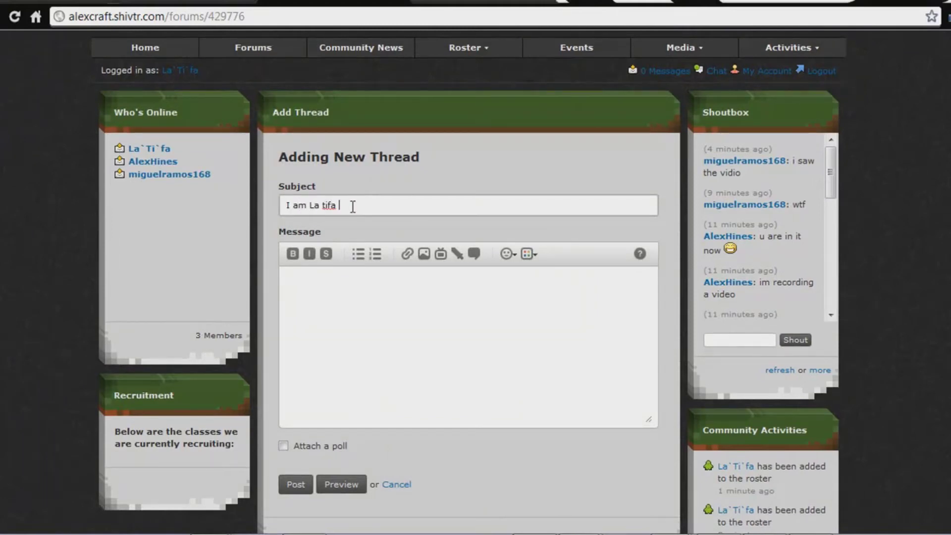
pyautogui.write('a test')
pyautogui.press('Return')
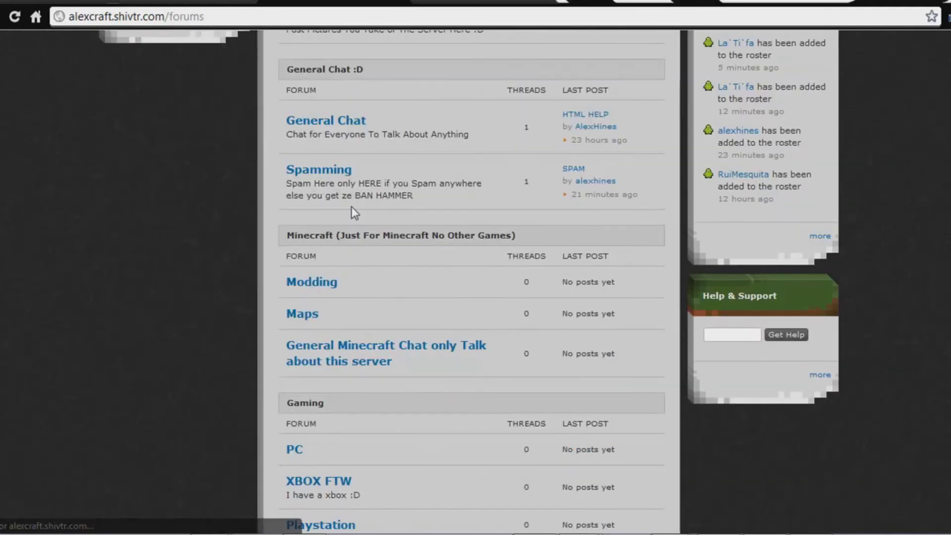
pyautogui.scroll(-2, 376, 218)
pyautogui.scroll(6, 319, 335)
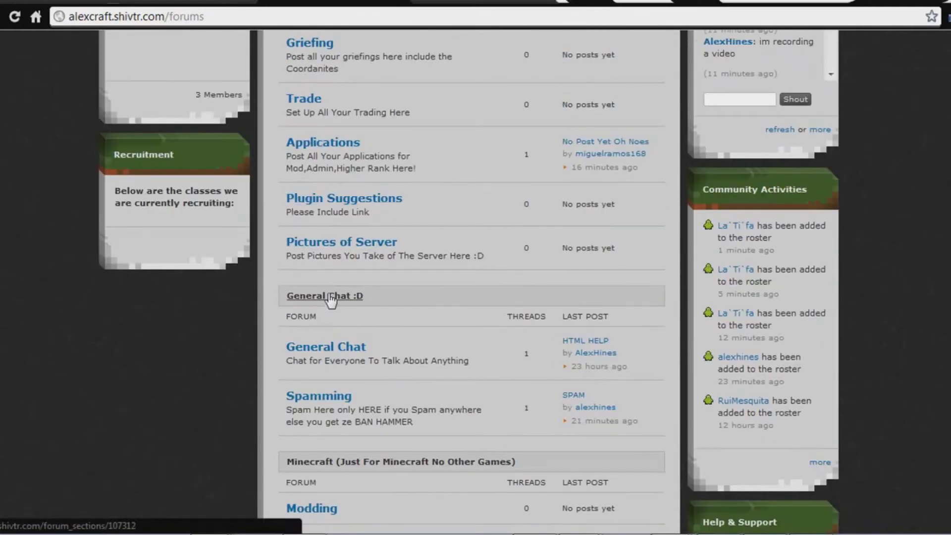
# Post a General Chat thread with a self-introduction test subject and a numbered-list message 'Test'.
pyautogui.click(341, 346)
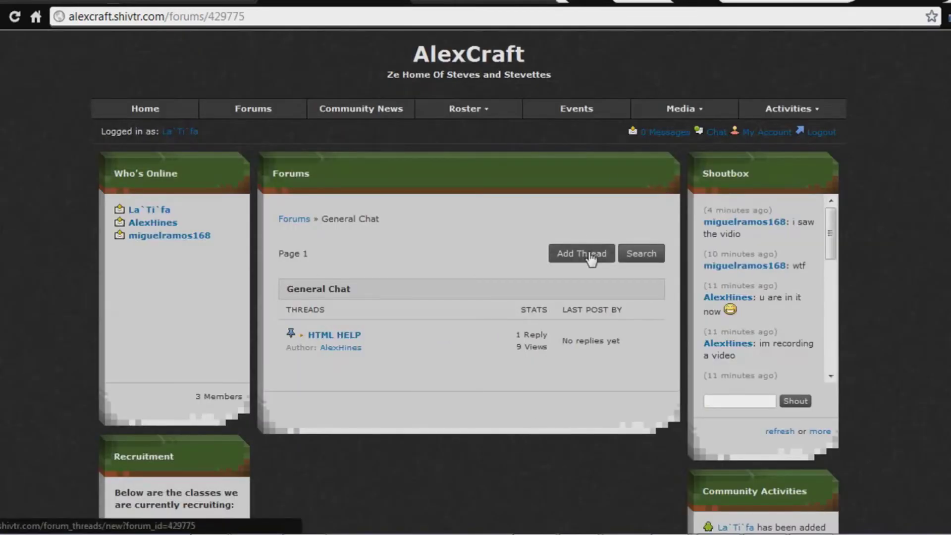
pyautogui.click(575, 254)
pyautogui.click(382, 209)
pyautogui.write('I am latif')
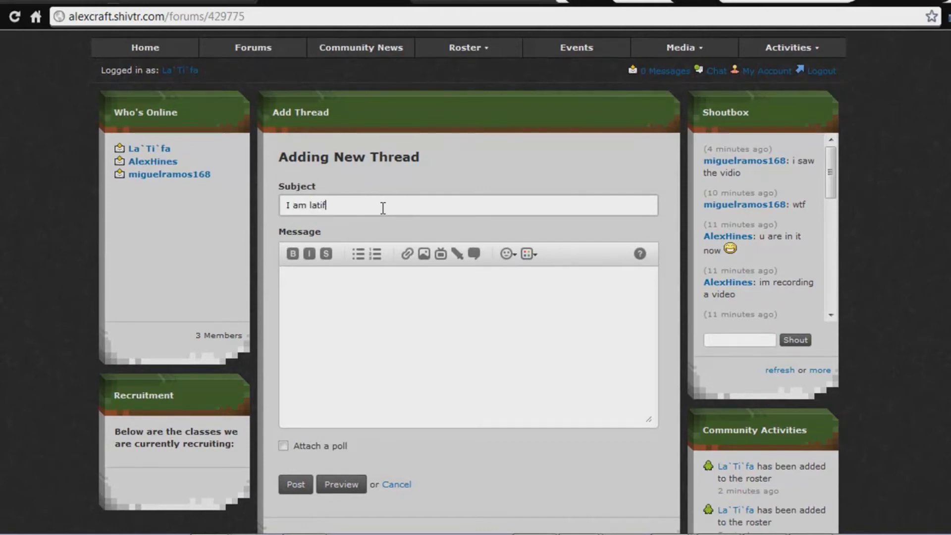
pyautogui.write('a and this is a test :D')
pyautogui.click(376, 253)
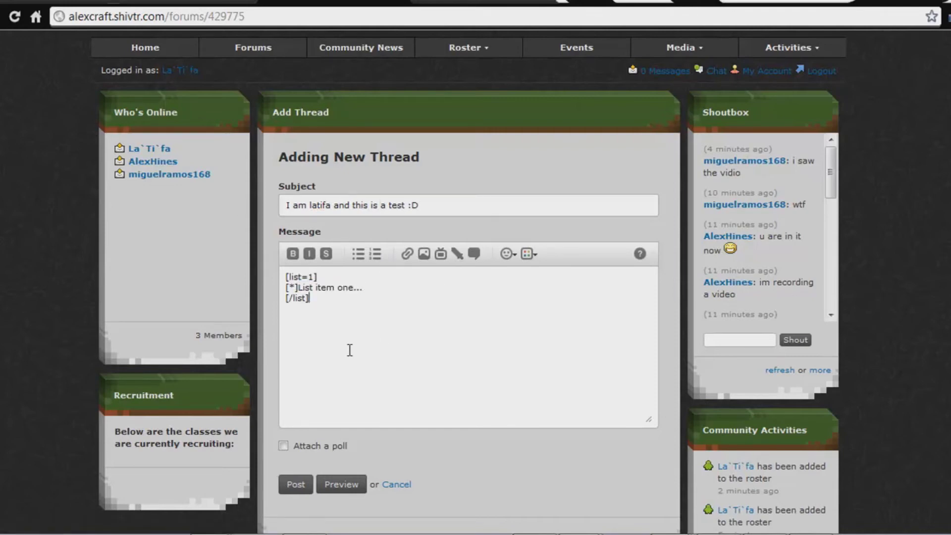
pyautogui.write('Test')
pyautogui.click(288, 487)
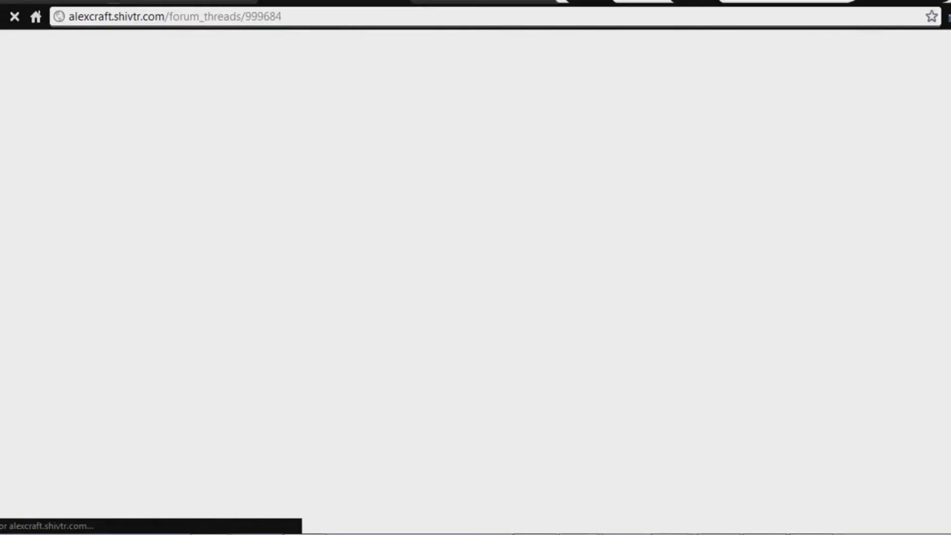
pyautogui.scroll(-8, 308, 493)
pyautogui.scroll(5, 339, 419)
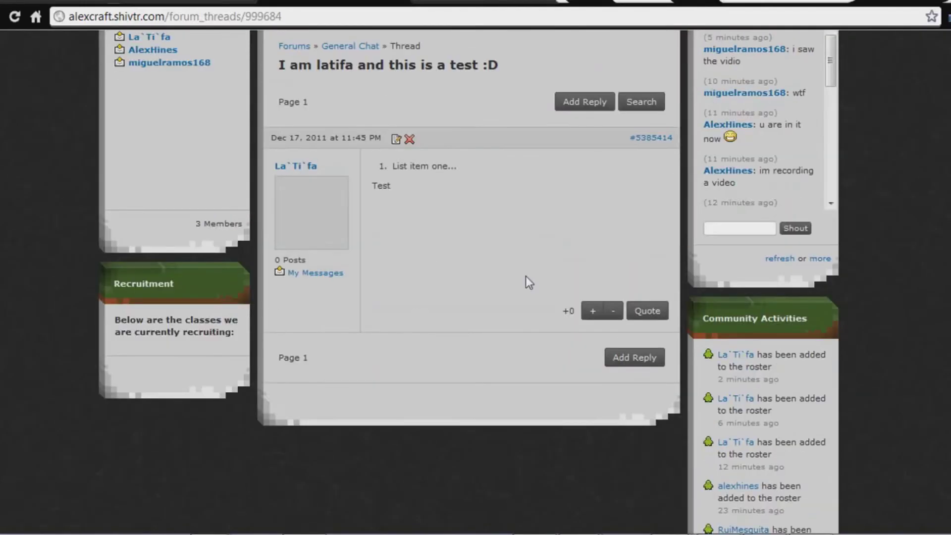
pyautogui.scroll(4, 510, 267)
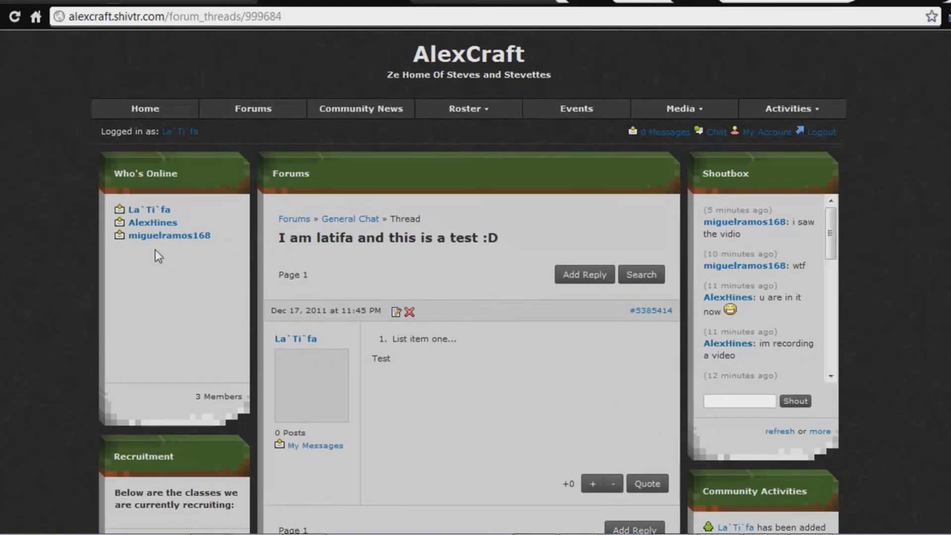
# Open the owner's profile and review its Owner FTW rank, Dec 13, 2011 join date and forum signature.
pyautogui.click(153, 222)
pyautogui.scroll(-2, 290, 298)
pyautogui.scroll(-2, 290, 299)
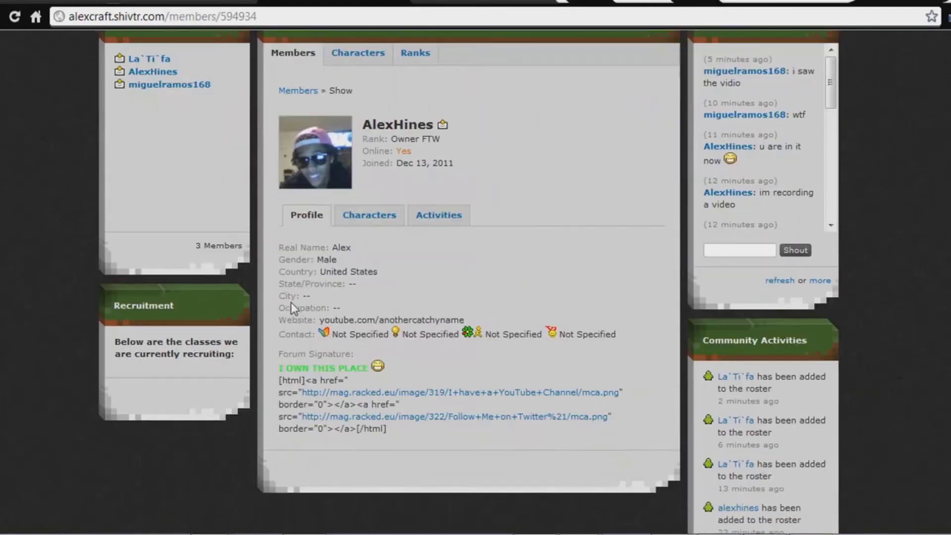
pyautogui.moveTo(440, 140); pyautogui.dragTo(398, 135)
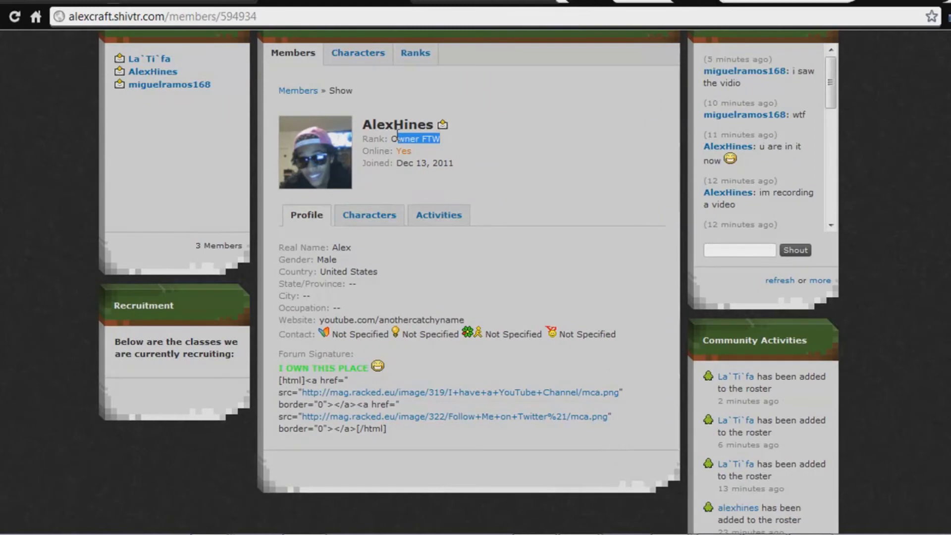
pyautogui.click(456, 174)
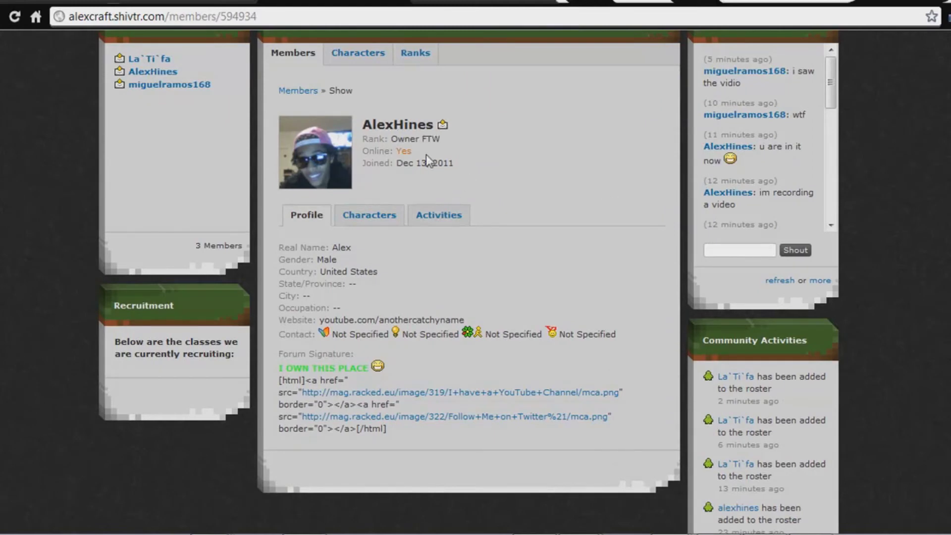
pyautogui.moveTo(398, 163); pyautogui.dragTo(486, 171)
pyautogui.click(503, 222)
pyautogui.scroll(-3, 315, 326)
pyautogui.scroll(3, 298, 322)
pyautogui.moveTo(309, 346); pyautogui.dragTo(471, 443)
pyautogui.click(471, 443)
pyautogui.scroll(3, 436, 426)
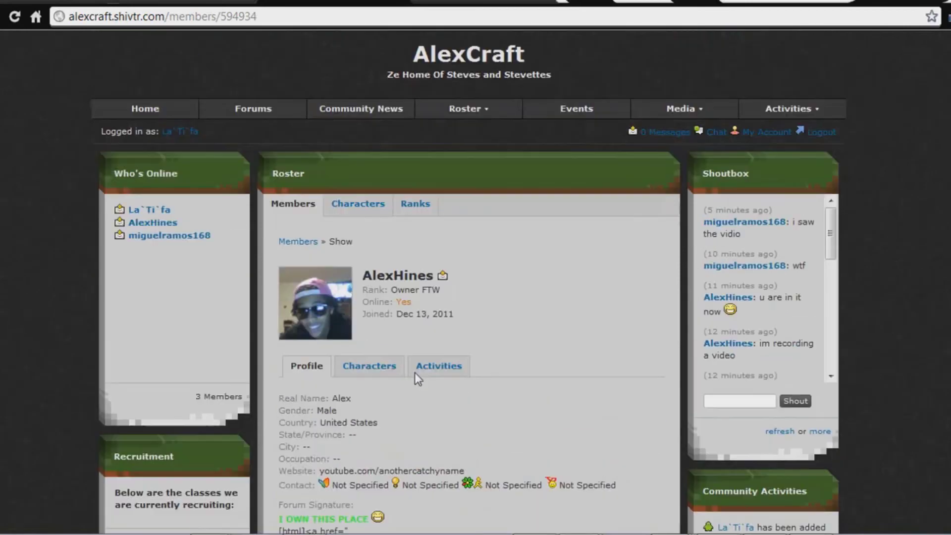